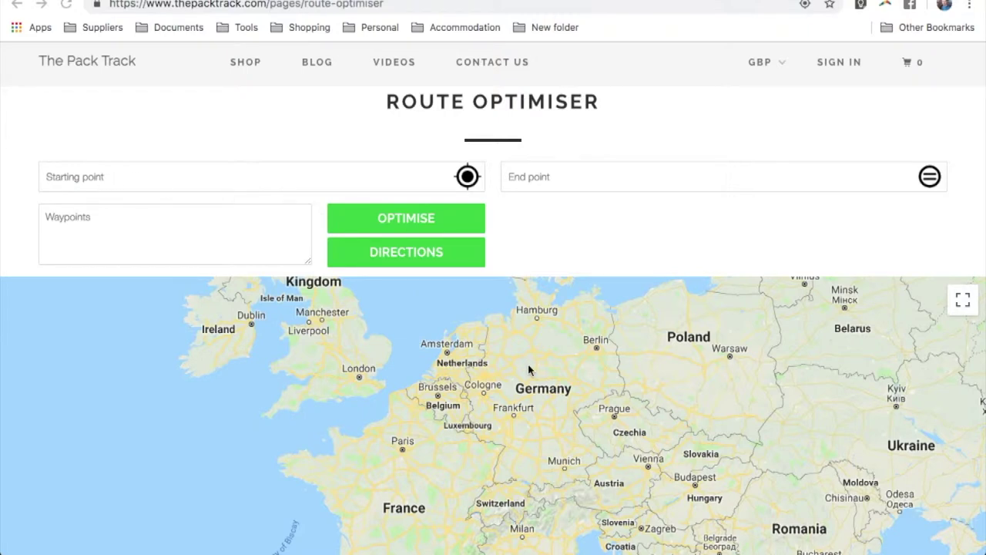
# Set the starting point to the current location and use the same place as the end point
pyautogui.rightClick(595, 347)
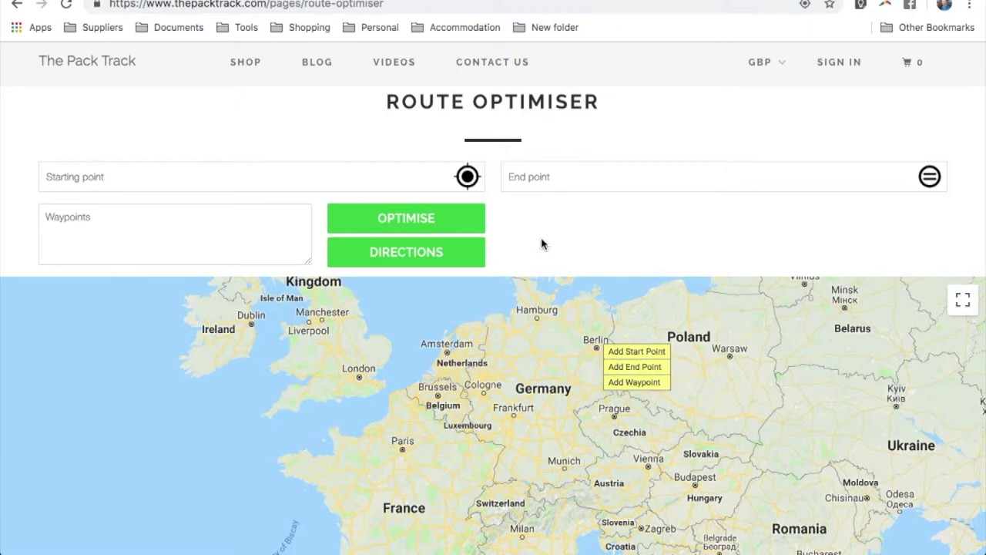
pyautogui.click(543, 342)
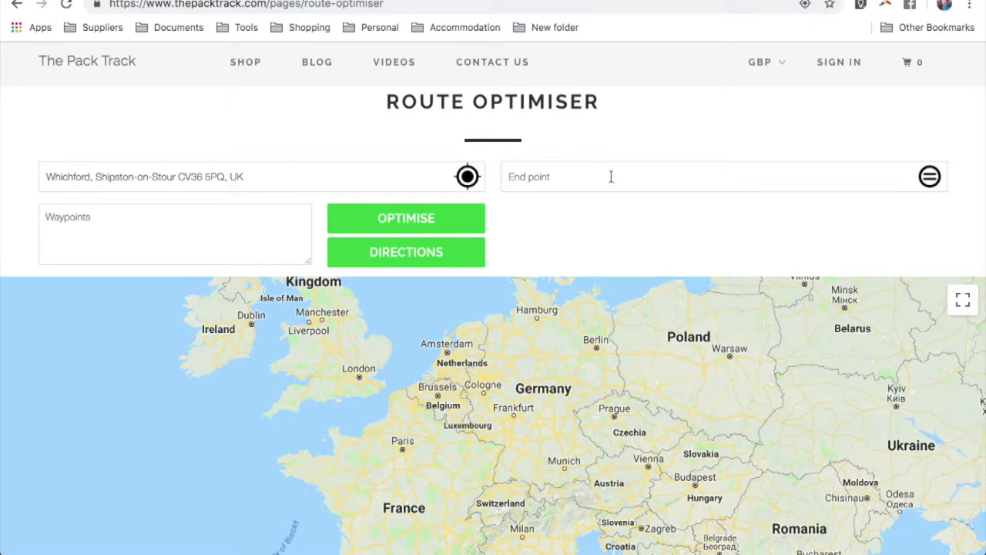
pyautogui.click(930, 178)
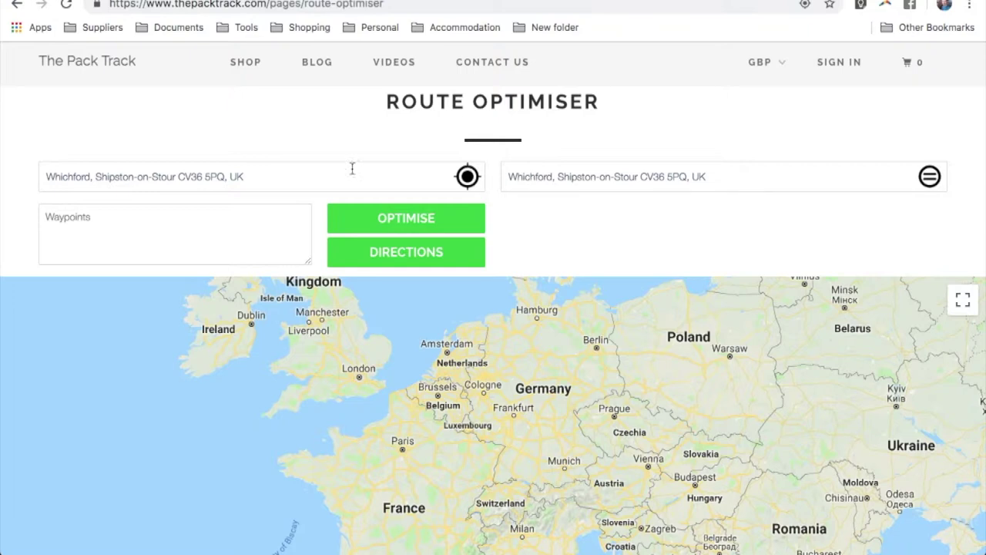
pyautogui.click(85, 224)
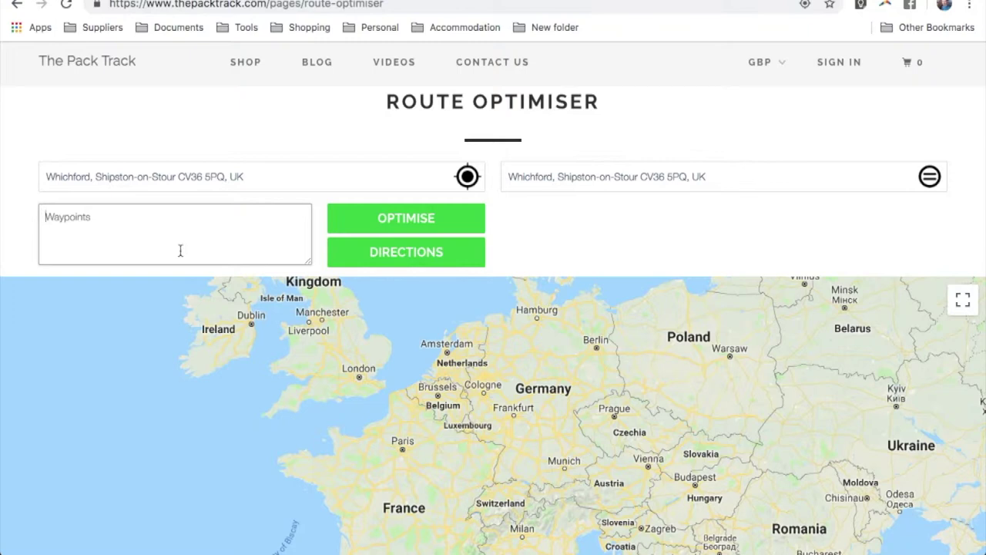
pyautogui.write('@eurocaps')
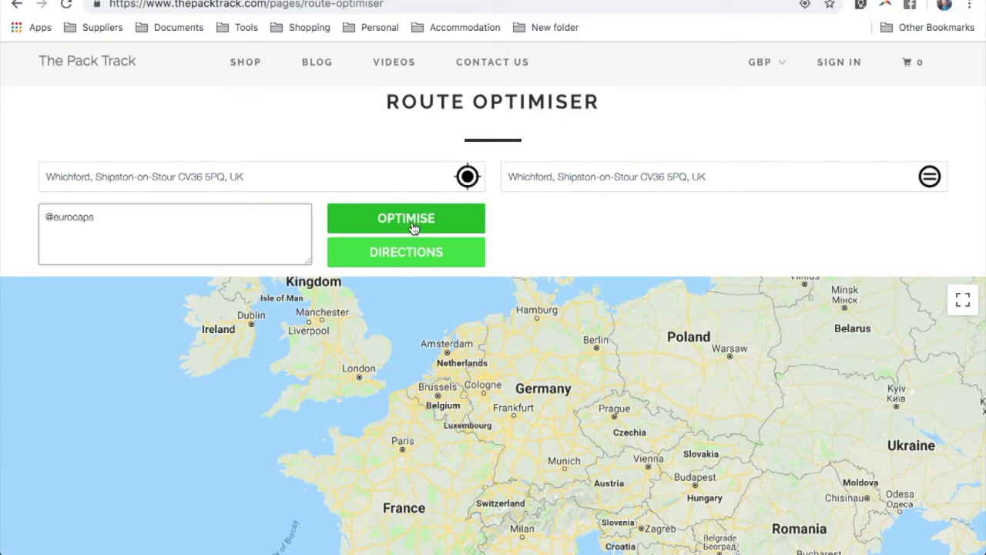
pyautogui.scroll(-2, 534, 221)
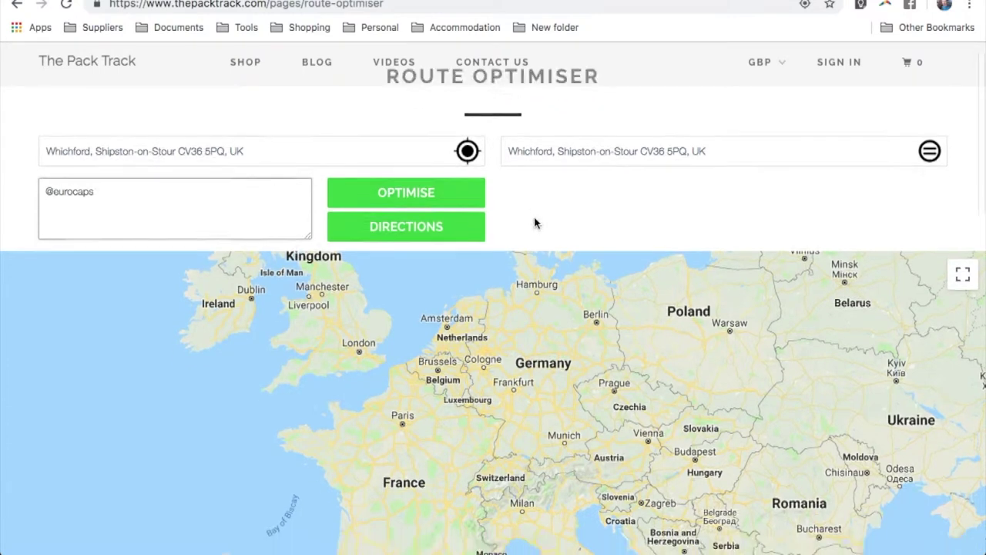
pyautogui.click(414, 108)
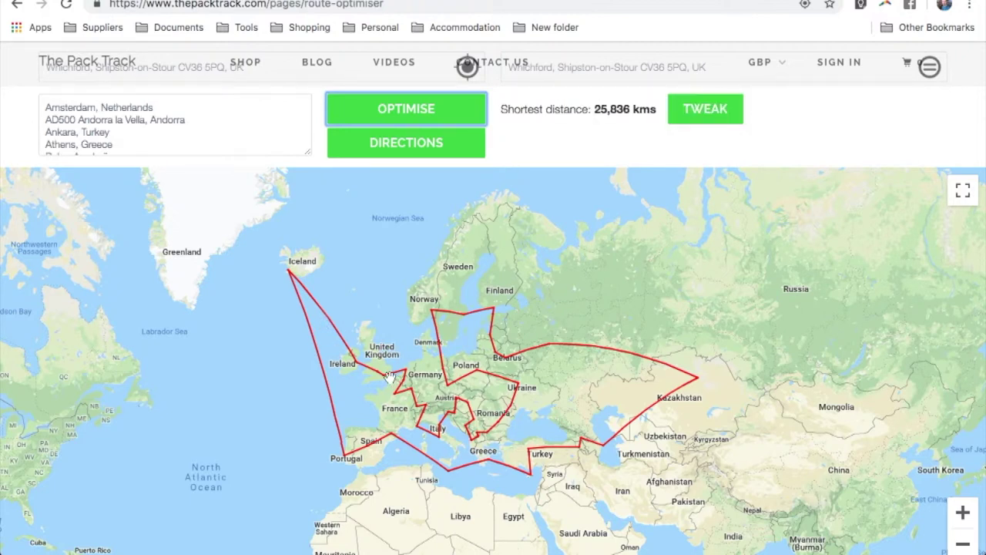
pyautogui.moveTo(475, 458)
pyautogui.click(466, 121)
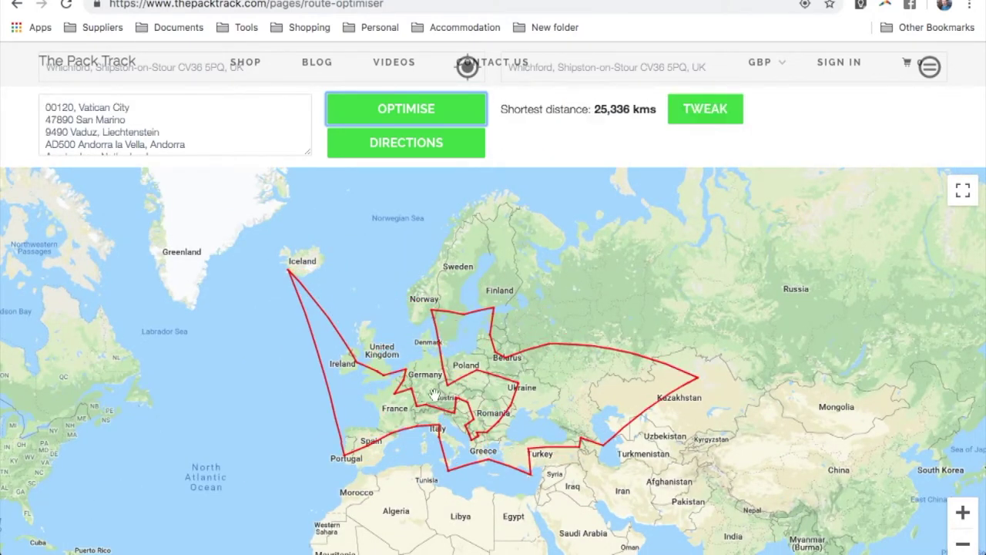
# Delete the Iceland and Ireland locations from the map and optimise the European route again
pyautogui.click(289, 274)
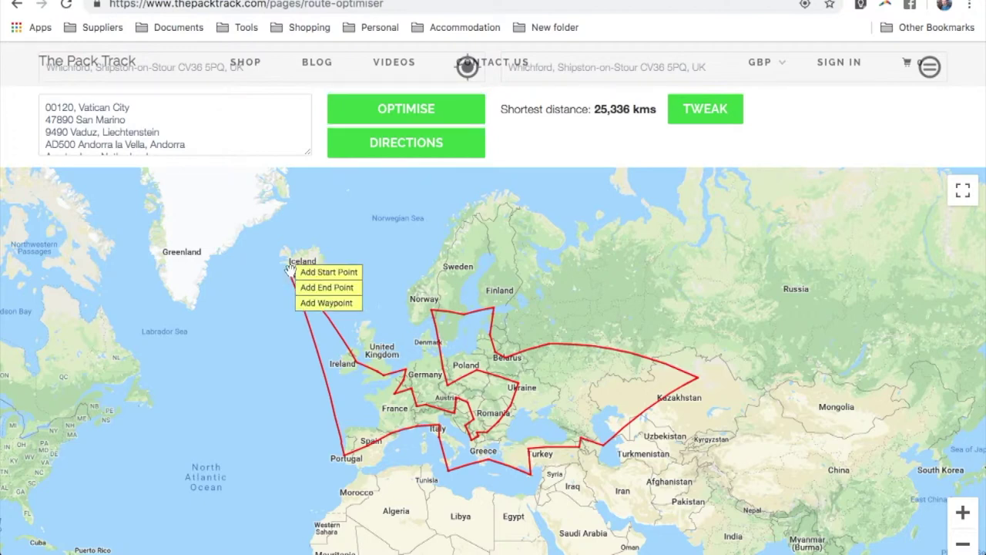
pyautogui.click(291, 273)
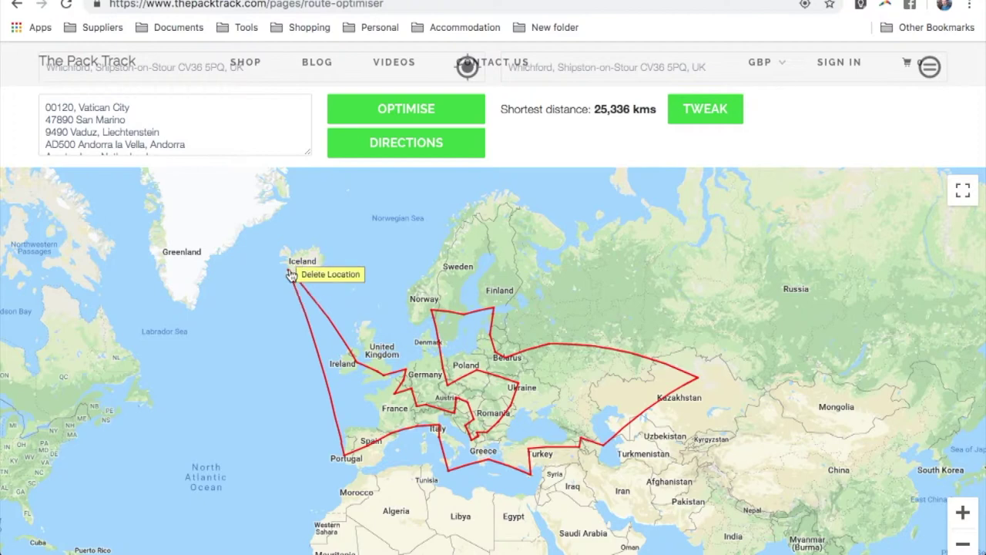
pyautogui.click(327, 276)
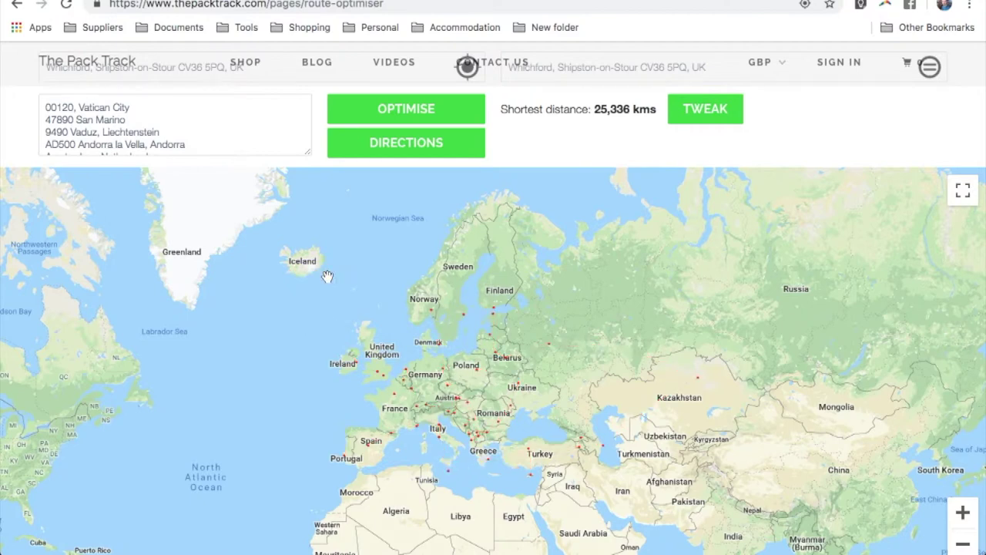
pyautogui.click(356, 367)
pyautogui.click(386, 363)
pyautogui.moveTo(532, 480)
pyautogui.click(401, 112)
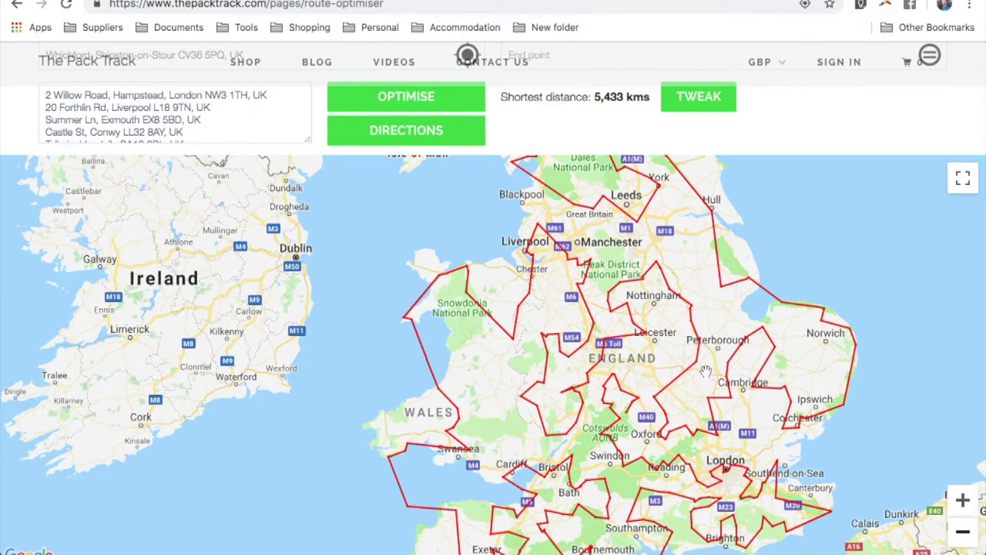
# Inspect the UK route in the Lake District and tweak it to remove the crossing legs
pyautogui.scroll(-3, 516, 362)
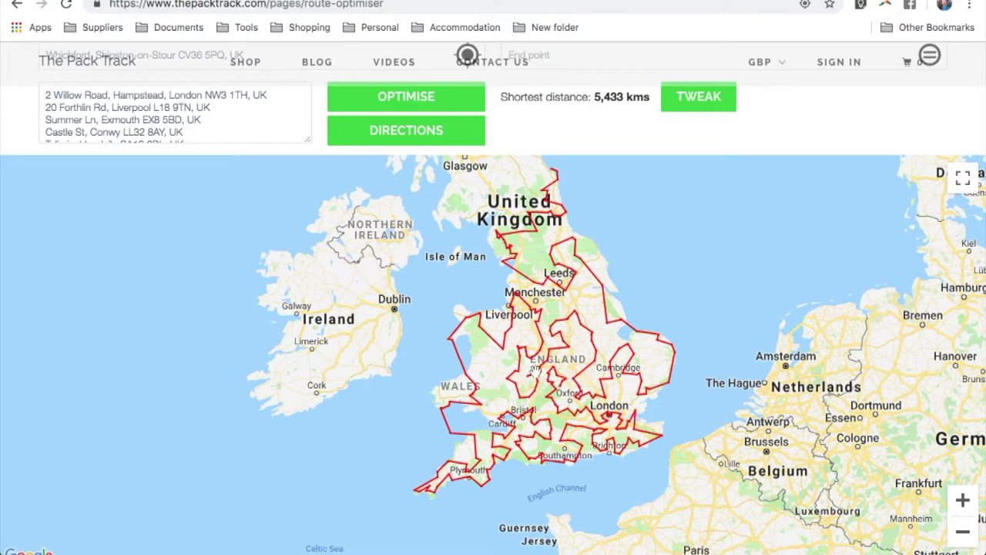
pyautogui.moveTo(506, 243)
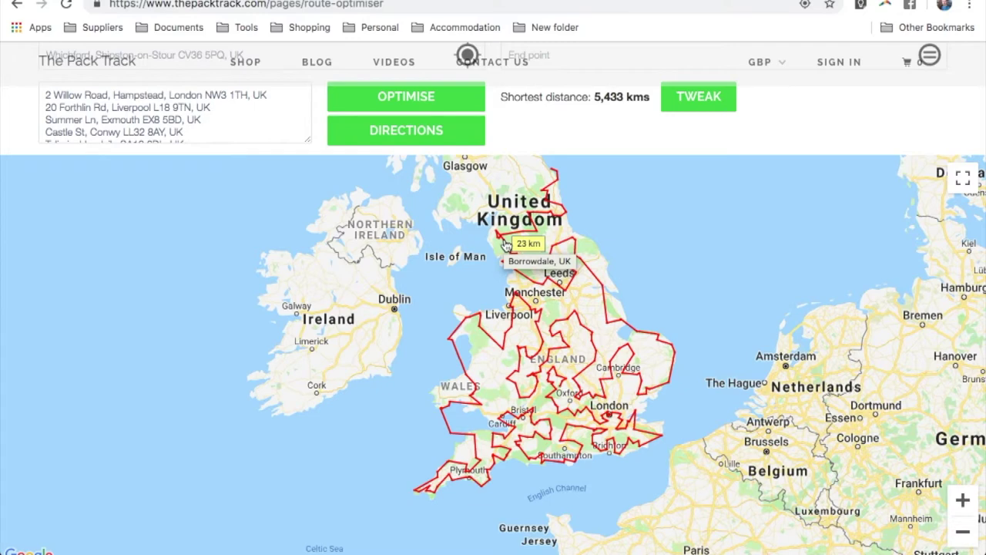
pyautogui.scroll(2, 506, 243)
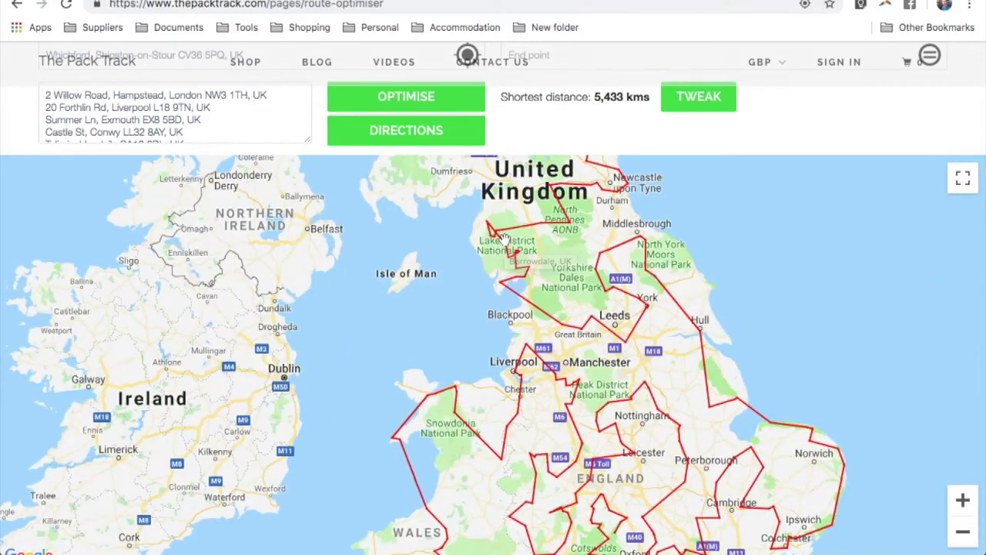
pyautogui.scroll(3, 502, 239)
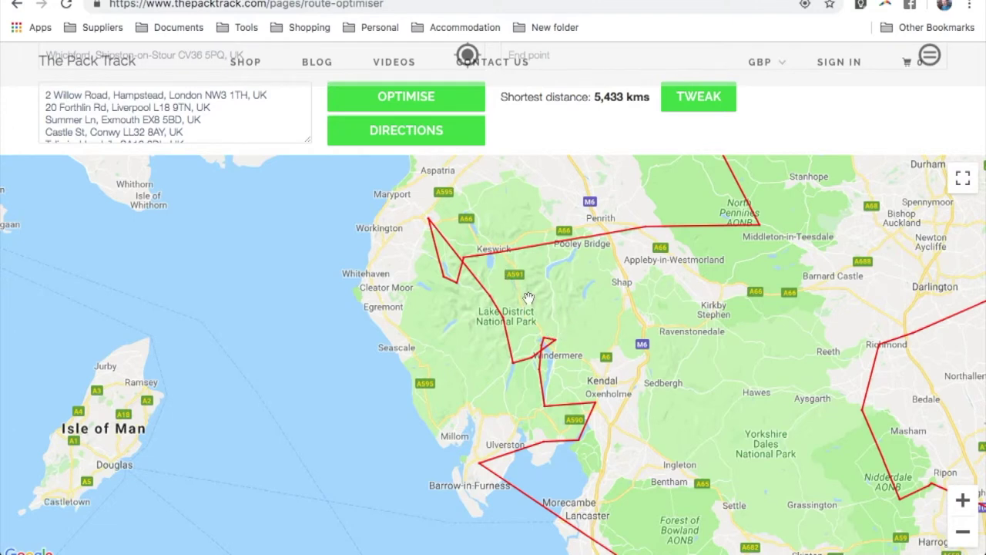
pyautogui.moveTo(495, 309)
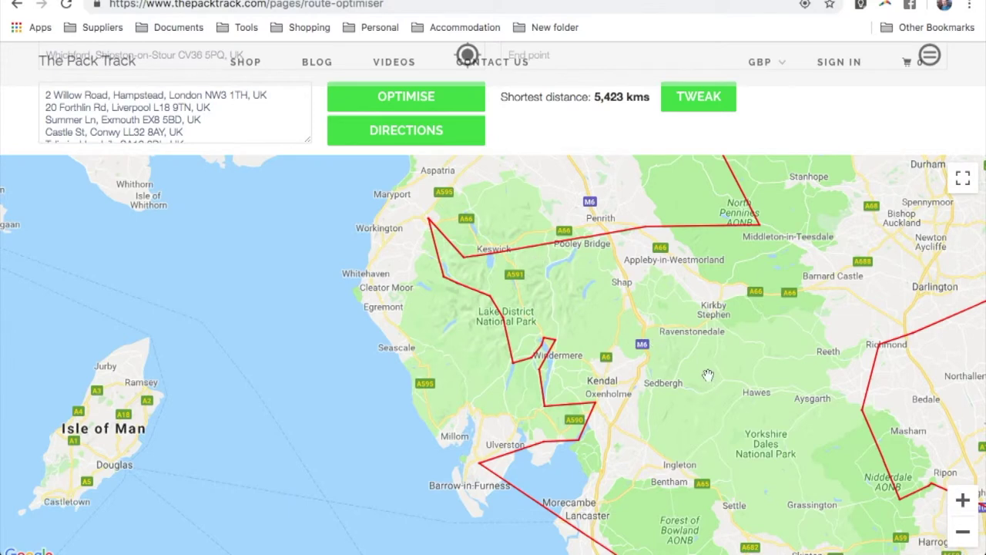
pyautogui.scroll(-2, 616, 385)
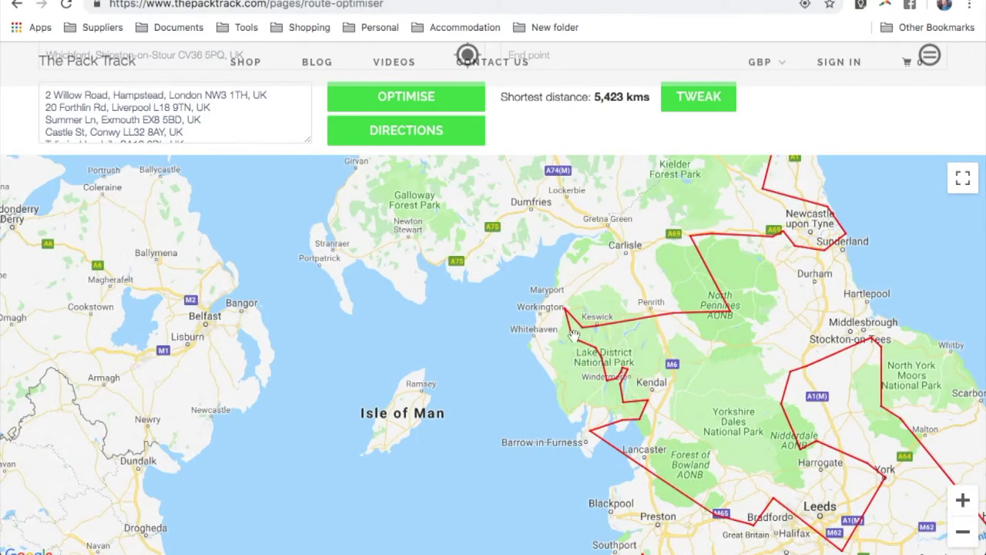
pyautogui.moveTo(611, 329); pyautogui.dragTo(621, 395)
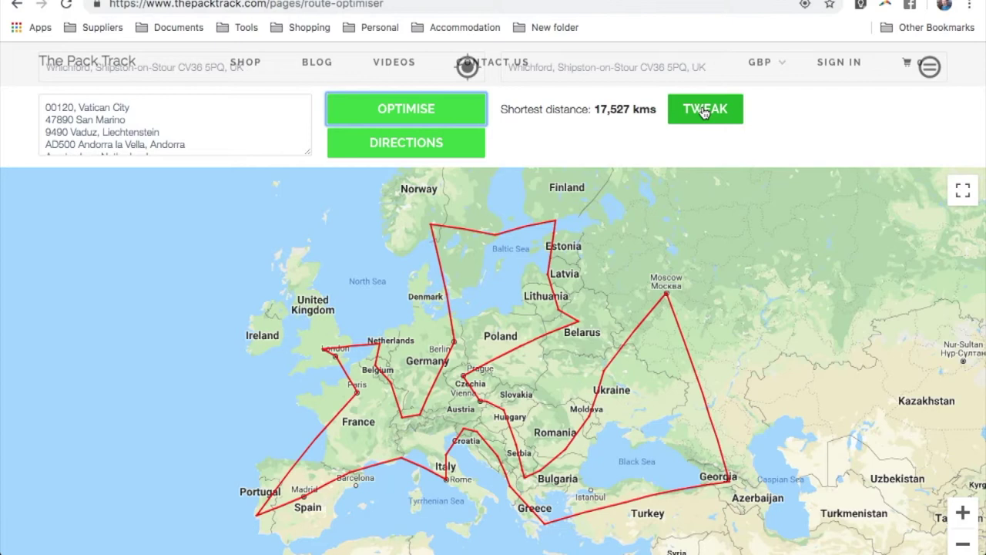
# Tweak the European capitals route and generate its turn-by-turn driving directions
pyautogui.click(702, 112)
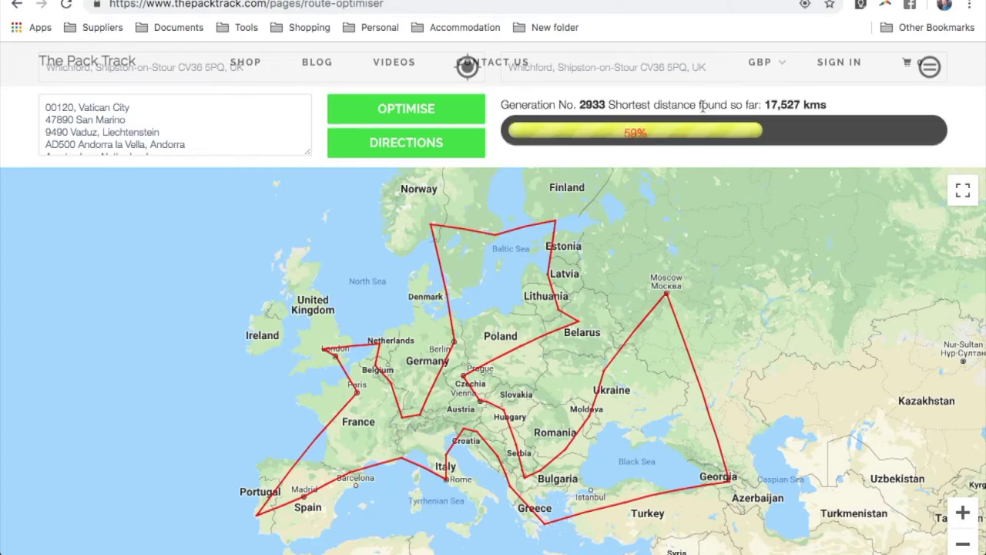
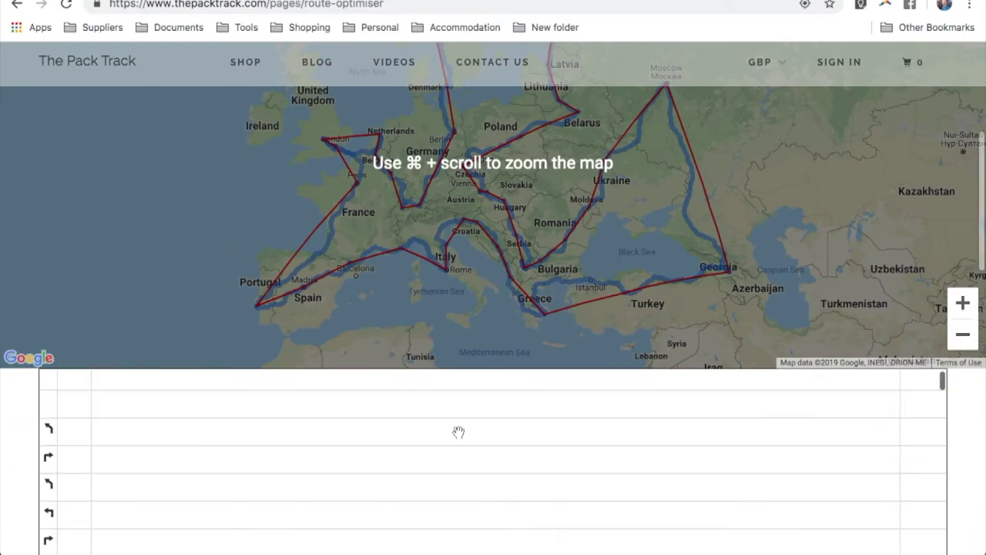
pyautogui.scroll(-2, 23, 445)
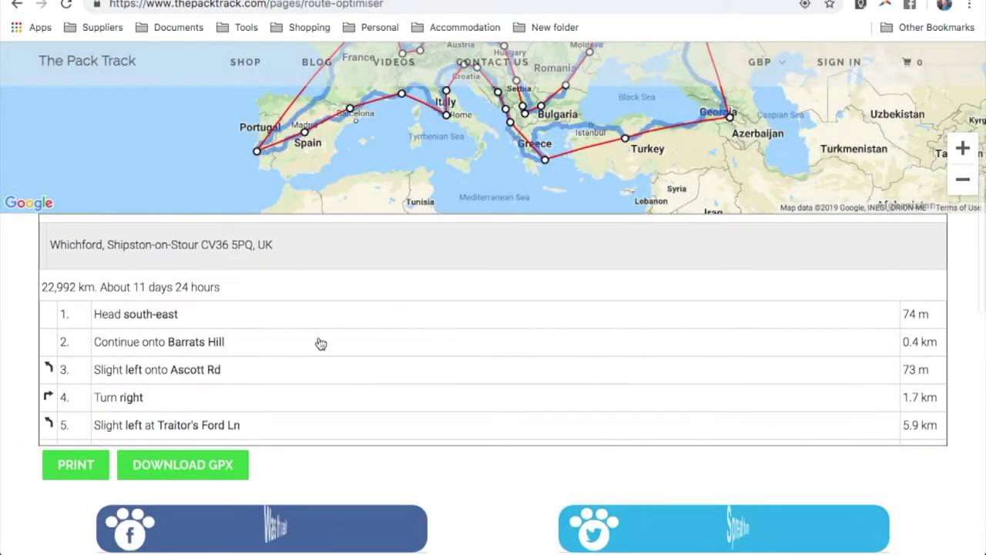
pyautogui.scroll(1, 321, 343)
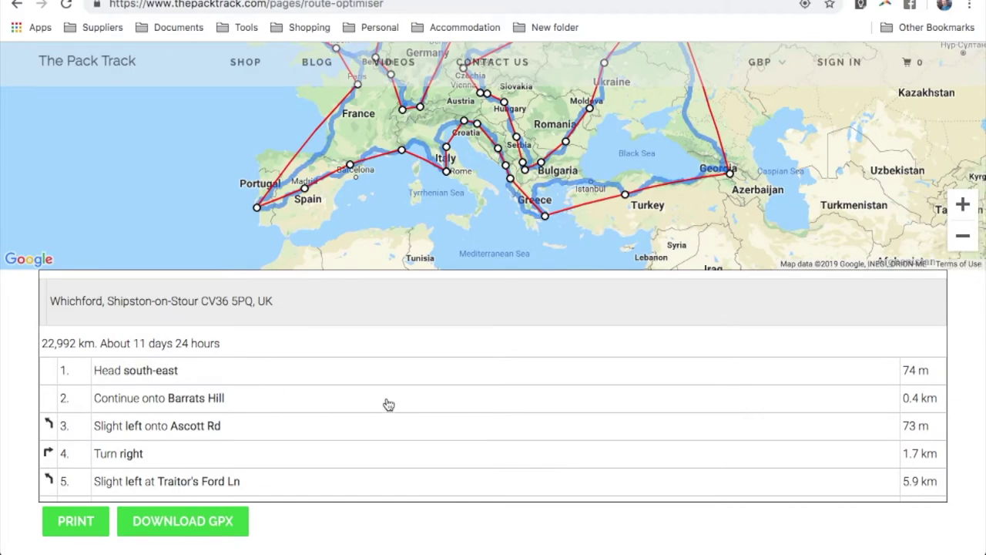
# Review the turn-by-turn directions, the print and GPX options, and the driving route drawn on the map
pyautogui.scroll(-20, 389, 405)
pyautogui.scroll(-20, 389, 405)
pyautogui.scroll(-18, 389, 405)
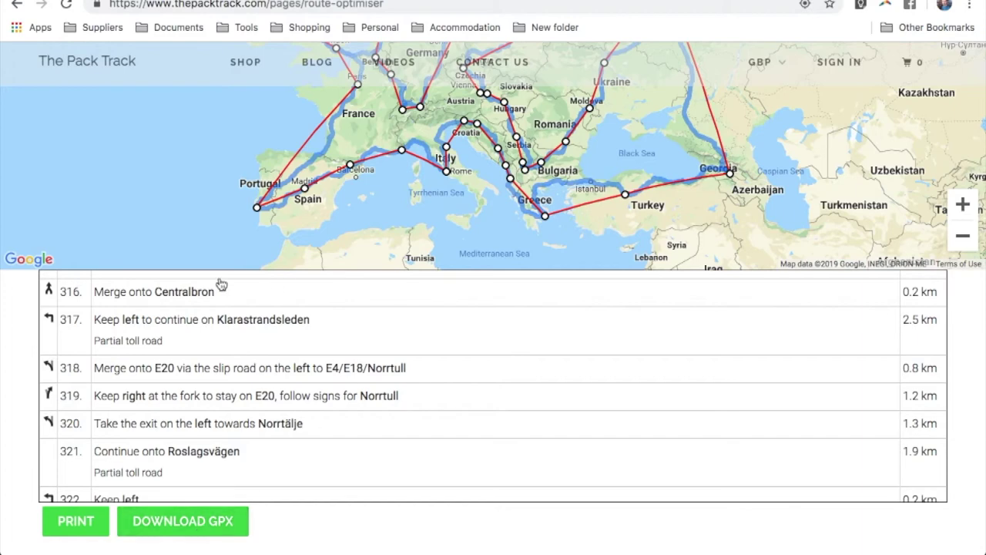
pyautogui.scroll(3, 269, 193)
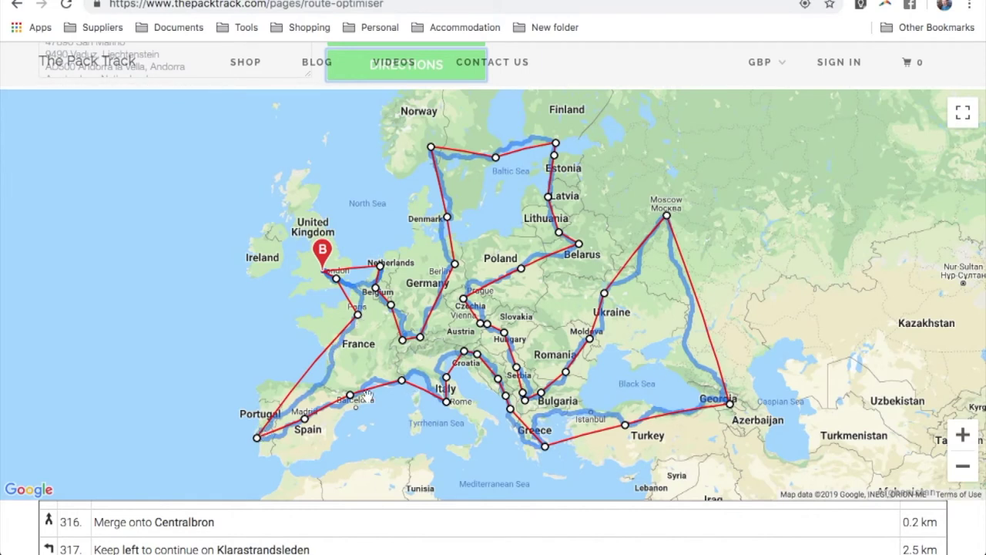
pyautogui.scroll(-3, 25, 524)
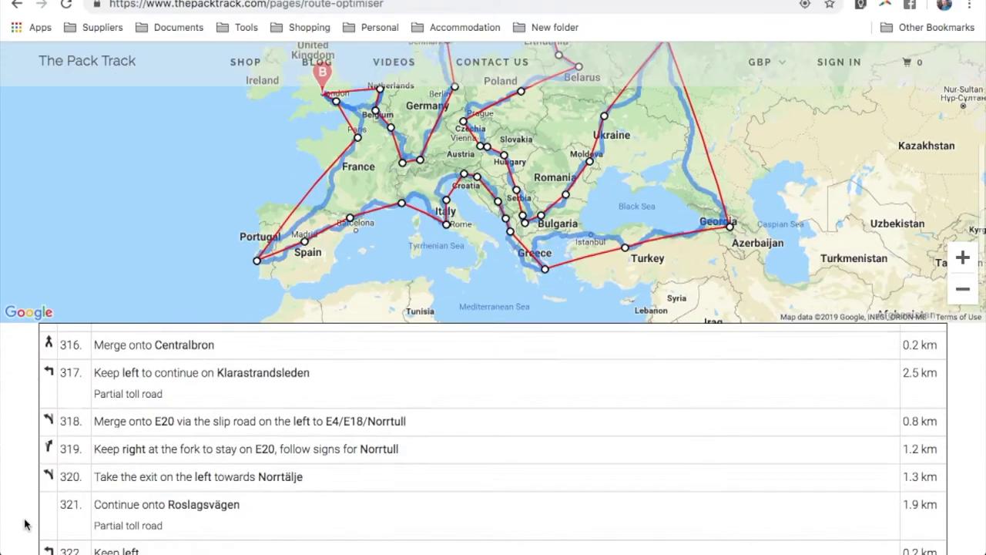
pyautogui.scroll(-2, 270, 438)
pyautogui.scroll(4, 275, 439)
pyautogui.scroll(3, 275, 439)
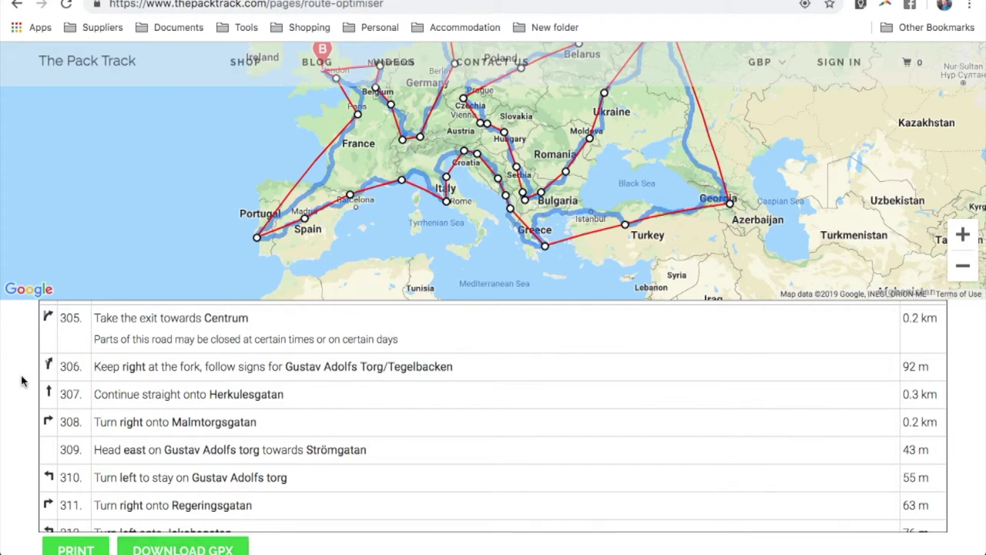
pyautogui.scroll(3, 22, 381)
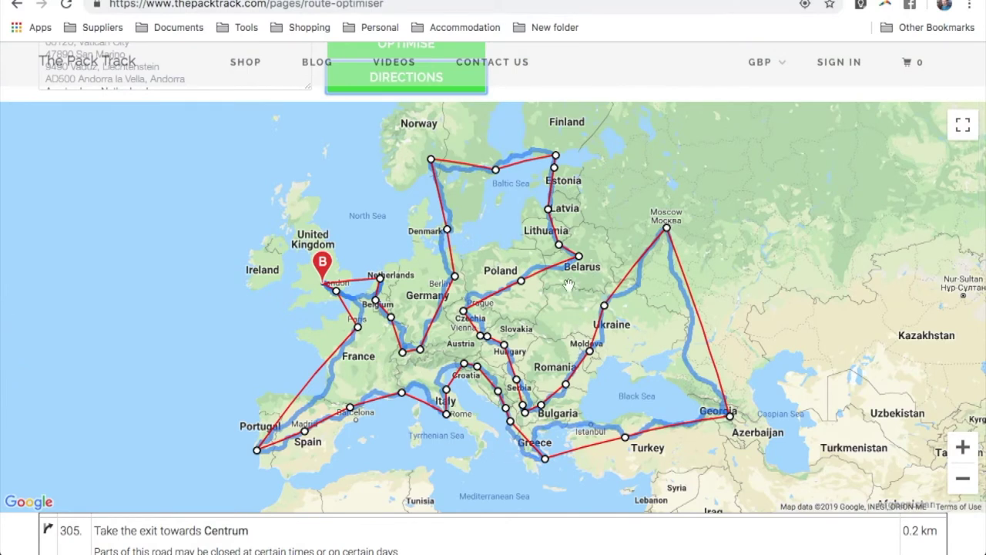
pyautogui.scroll(-2, 335, 428)
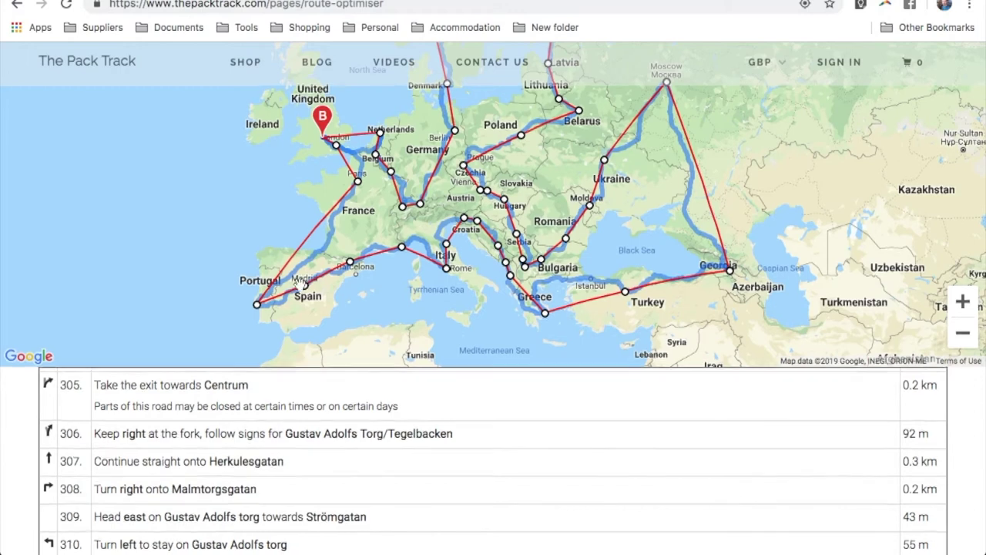
pyautogui.scroll(-3, 300, 292)
pyautogui.scroll(1, 300, 292)
pyautogui.scroll(-3, 301, 290)
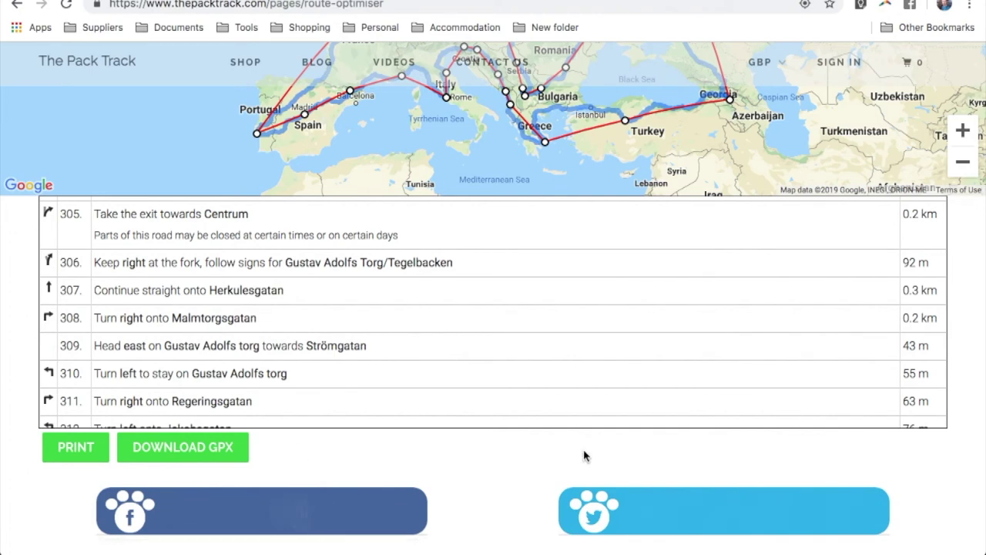
pyautogui.scroll(5, 486, 453)
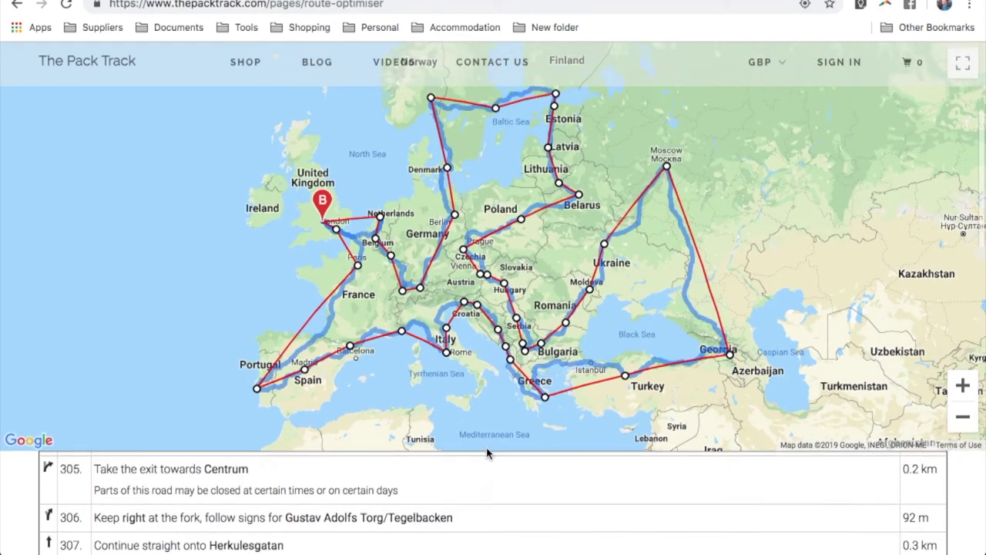
pyautogui.scroll(2, 486, 448)
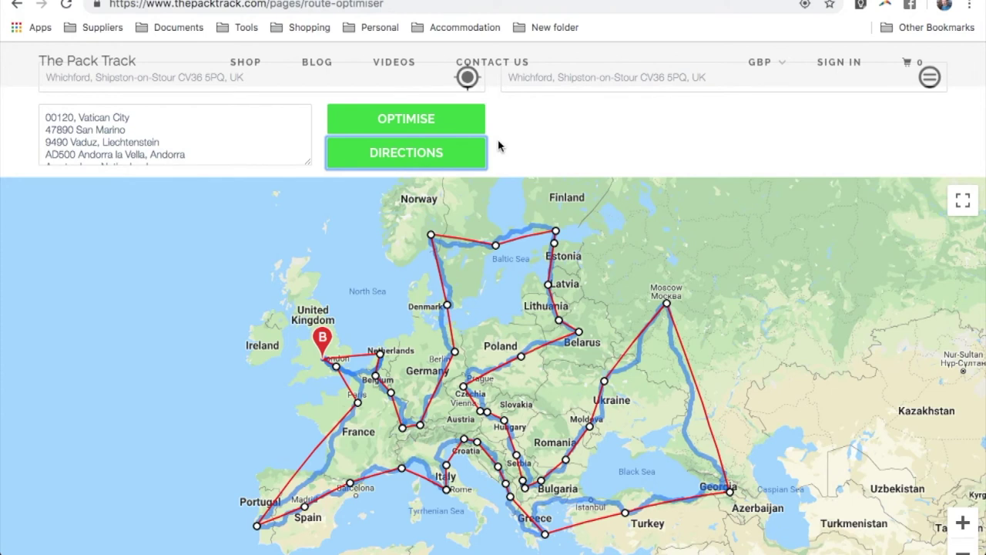
pyautogui.scroll(2, 498, 146)
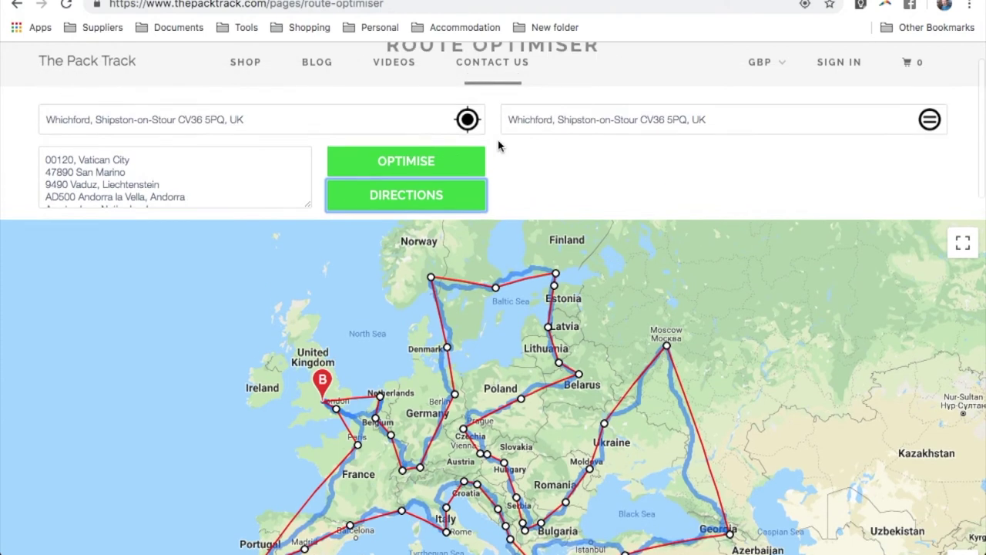